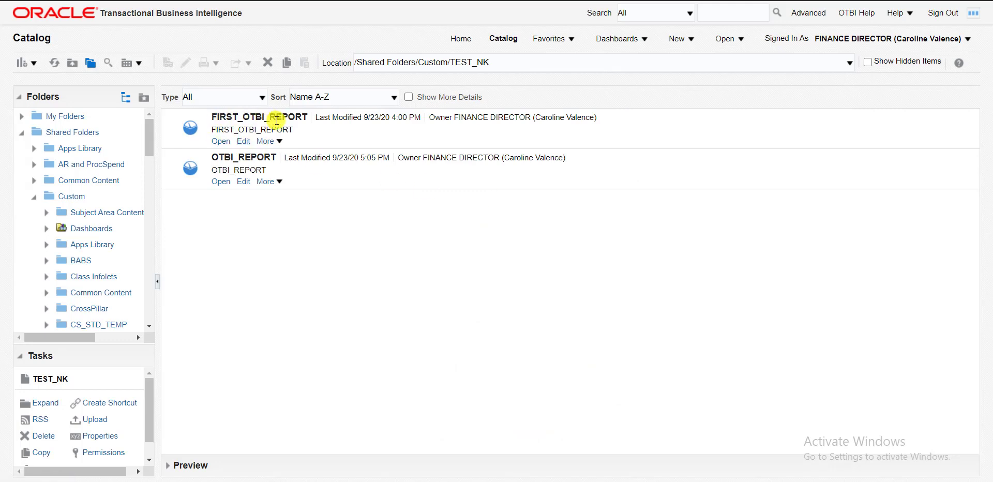
# Browse the TEST_NK catalog folder listing FIRST_OTBI_REPORT and OTBI_REPORT
pyautogui.moveTo(309, 116); pyautogui.dragTo(253, 116)
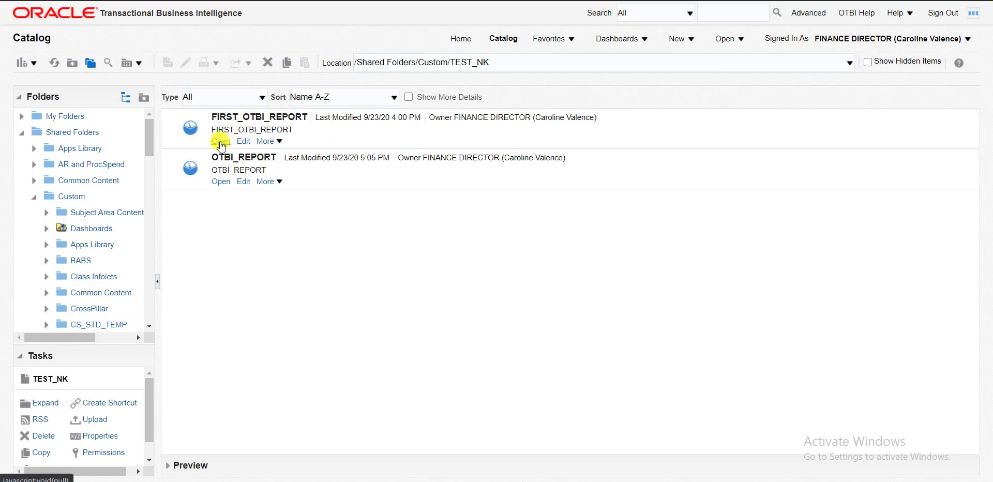
# Open FIRST_OTBI_REPORT for editing and scroll its invoice table to check the Supplier column
pyautogui.click(244, 143)
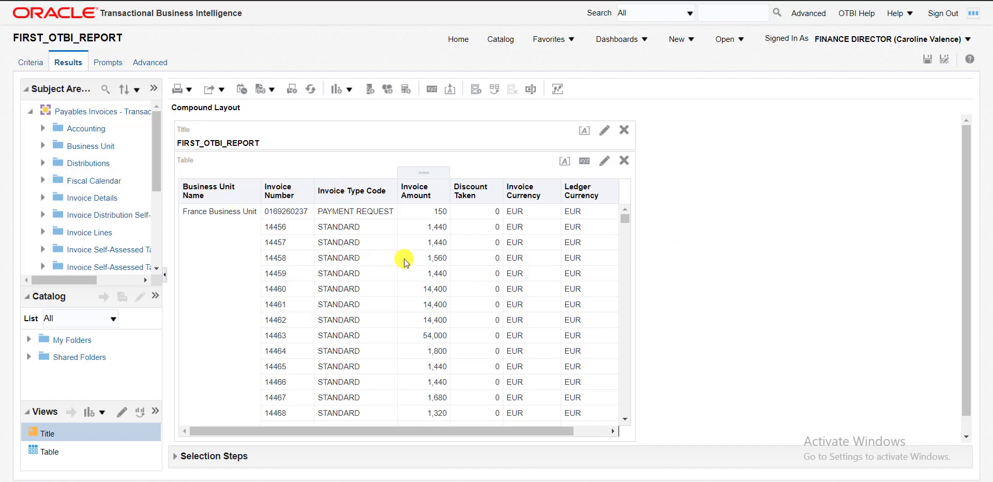
pyautogui.moveTo(402, 430); pyautogui.dragTo(478, 430)
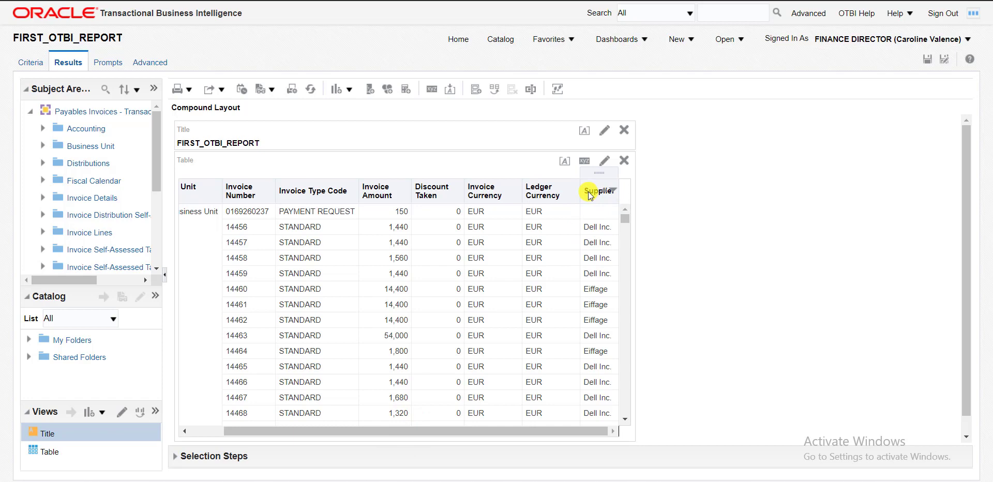
pyautogui.moveTo(588, 196); pyautogui.dragTo(239, 169)
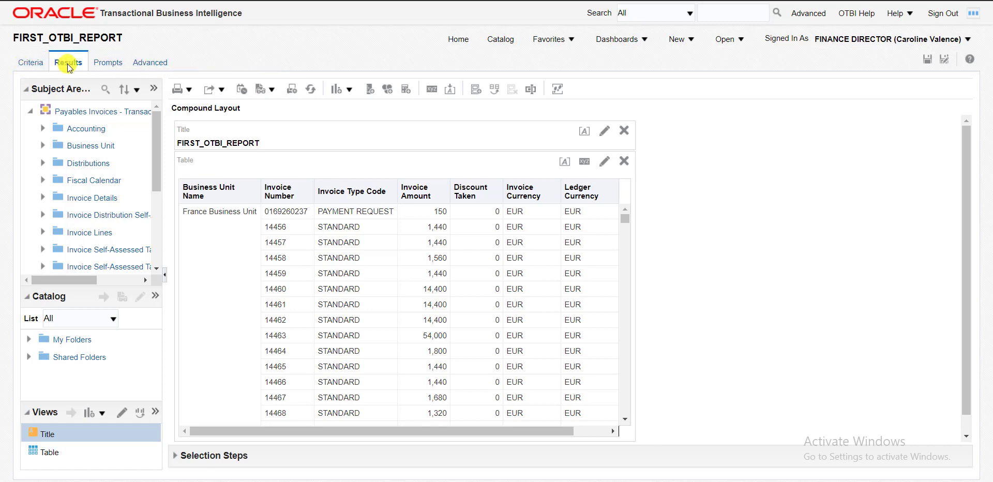
# On the Prompts tab, start a new Column Prompt to show the report's columns
pyautogui.click(107, 63)
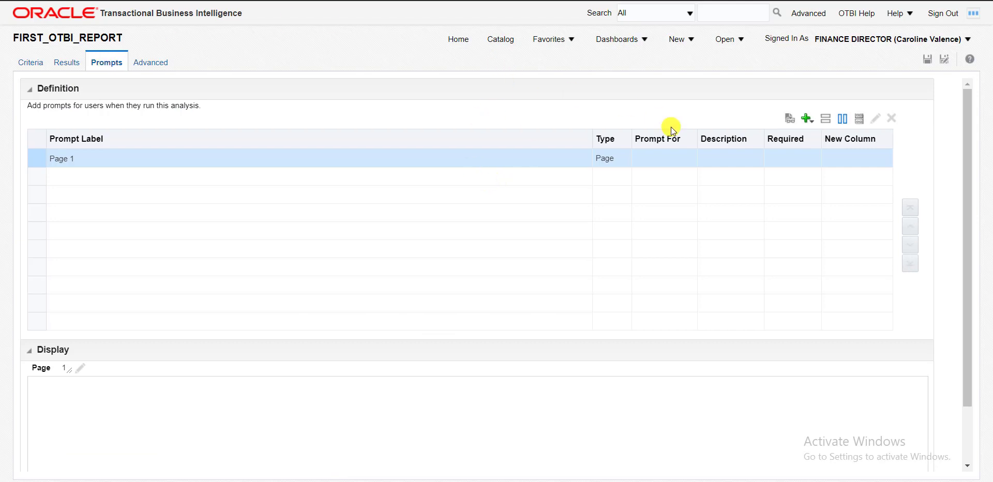
pyautogui.click(806, 120)
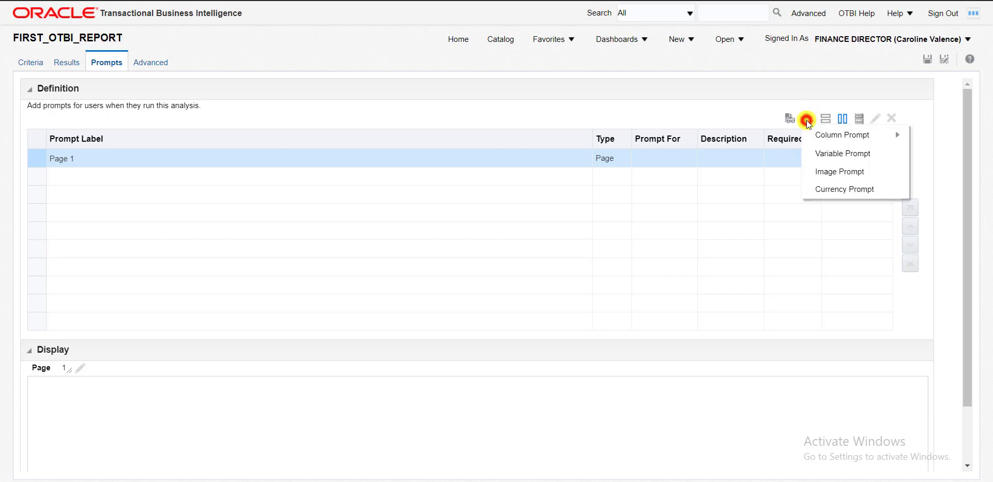
pyautogui.moveTo(813, 137)
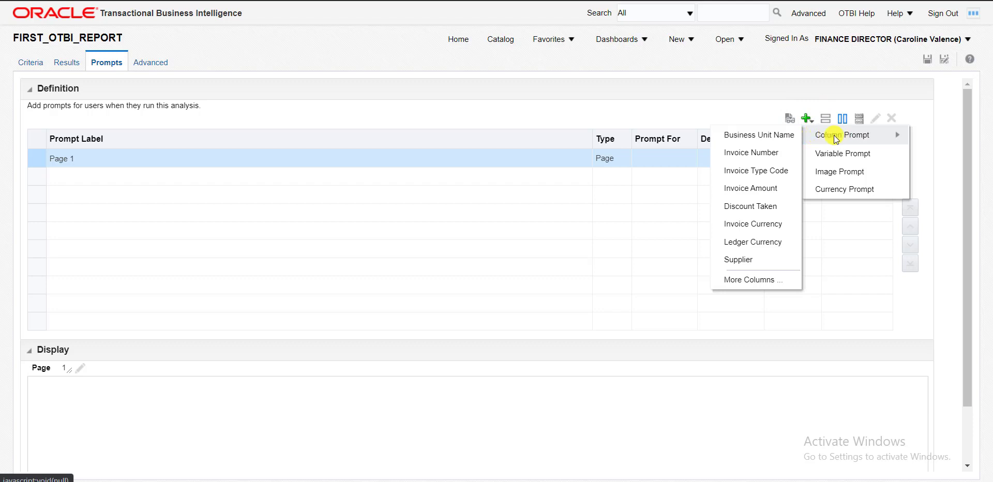
# Create a column prompt on Supplier, keeping its default Supplier label
pyautogui.click(753, 261)
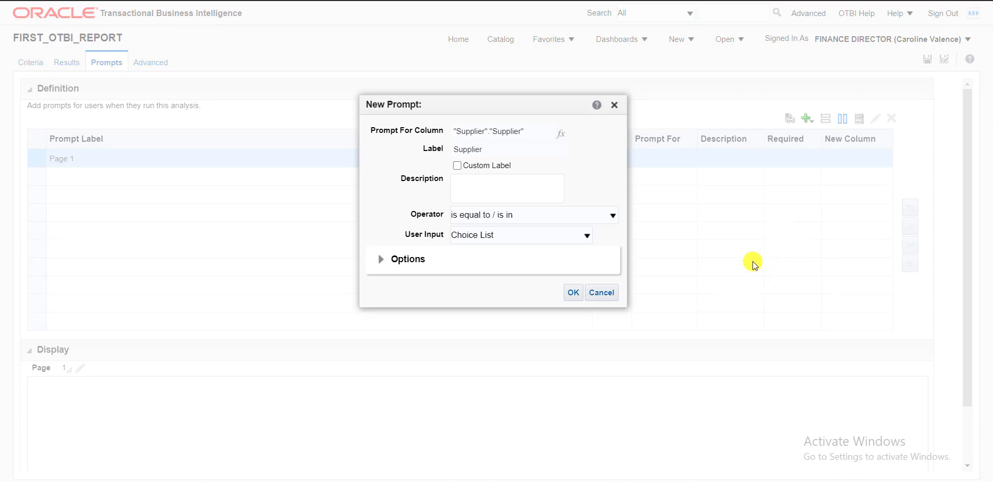
pyautogui.click(491, 147)
pyautogui.click(496, 151)
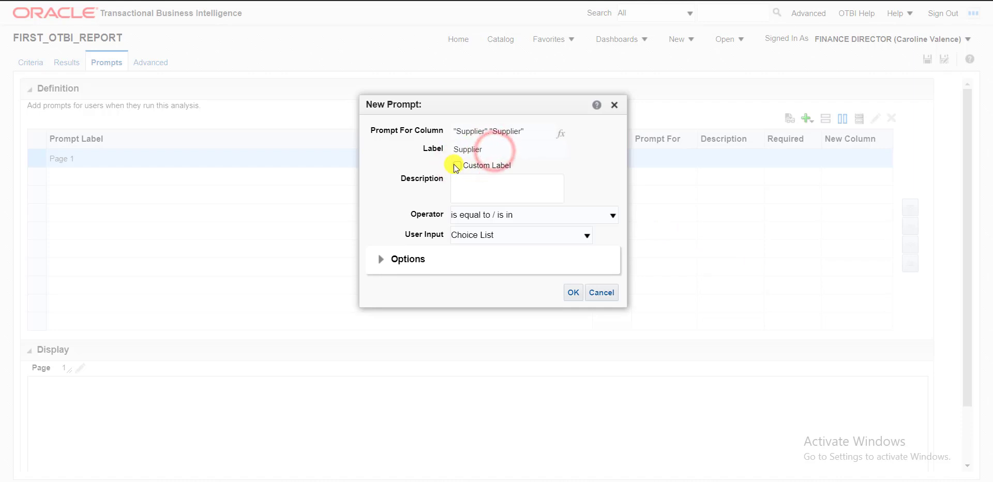
pyautogui.click(457, 167)
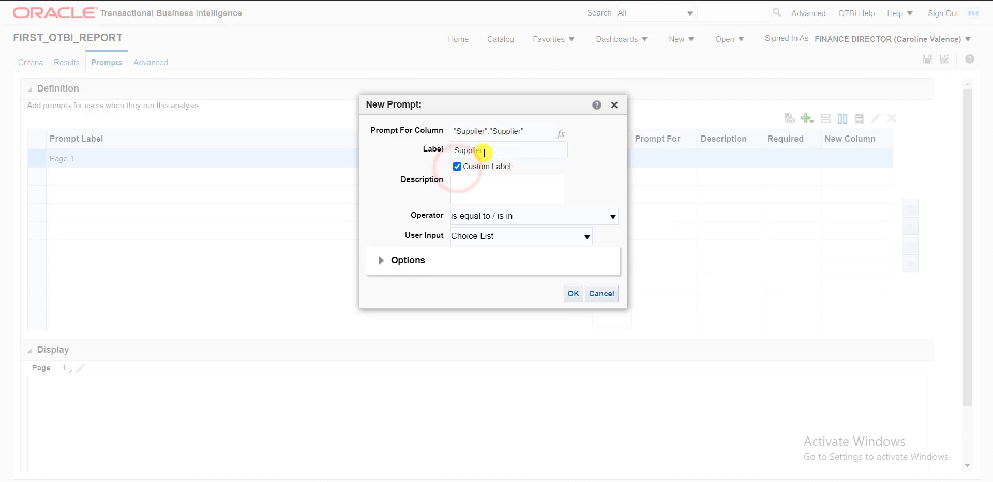
pyautogui.moveTo(483, 150); pyautogui.dragTo(438, 147)
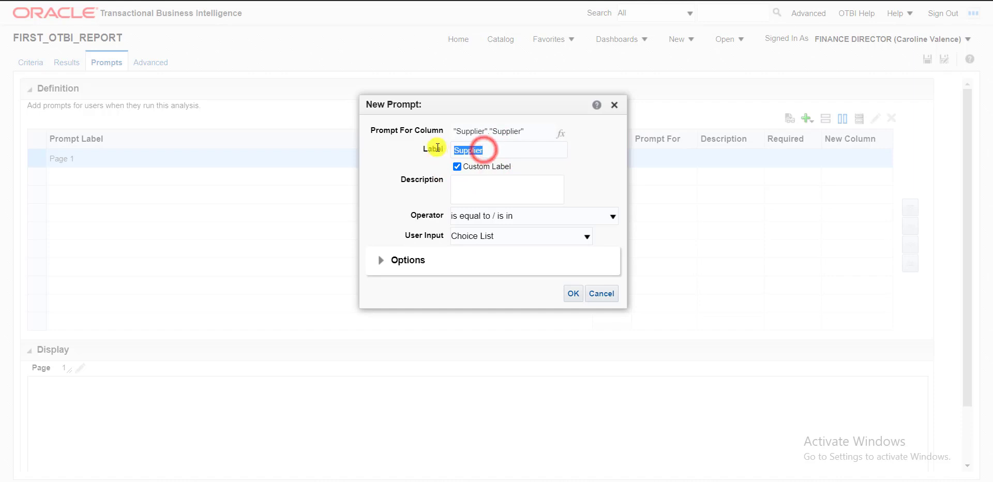
pyautogui.click(457, 167)
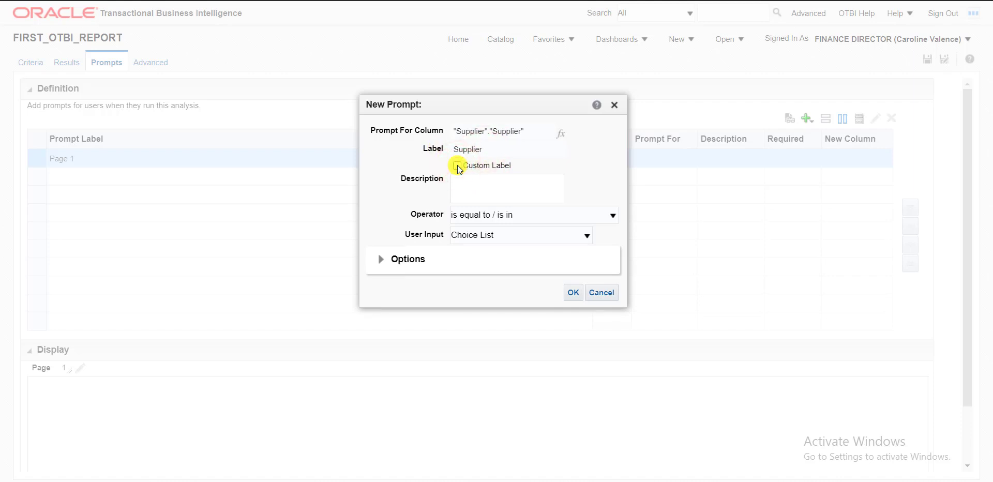
pyautogui.click(474, 184)
# Set the prompt operator to is LIKE (pattern match) with Choice List user input
pyautogui.click(613, 214)
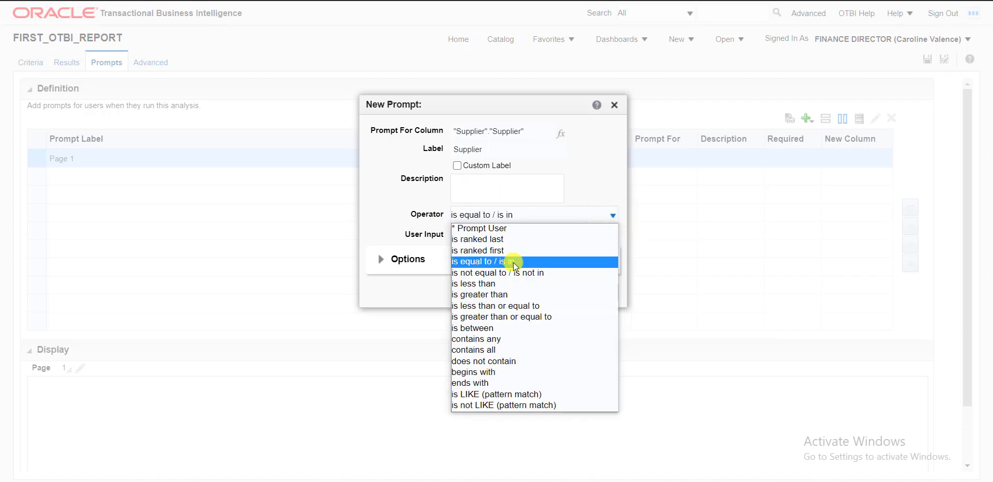
pyautogui.press('Down')
pyautogui.press('Down')
pyautogui.press('Down')
pyautogui.press('Down')
pyautogui.press('Down')
pyautogui.press('Down')
pyautogui.press('Down')
pyautogui.press('Down')
pyautogui.press('Down')
pyautogui.press('Down')
pyautogui.press('Down')
pyautogui.press('Down')
pyautogui.press('Down')
pyautogui.press('Down')
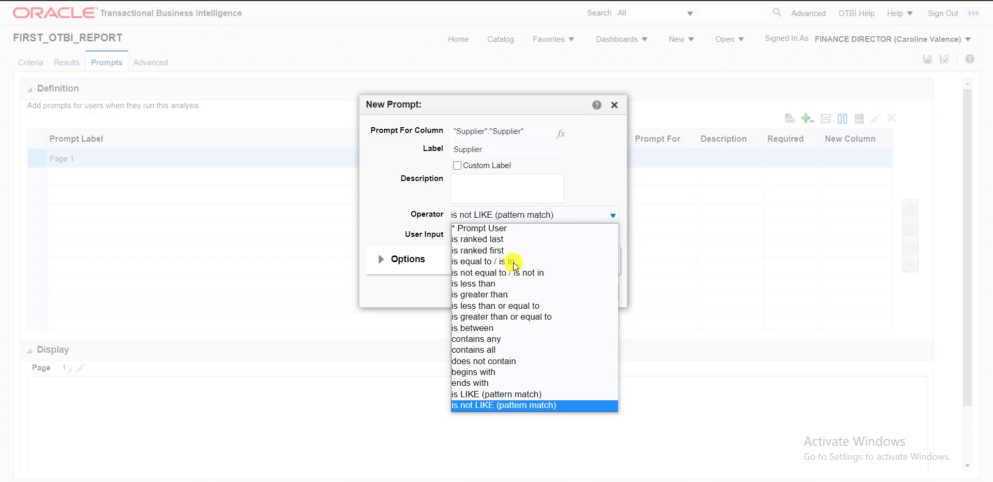
pyautogui.press('Up')
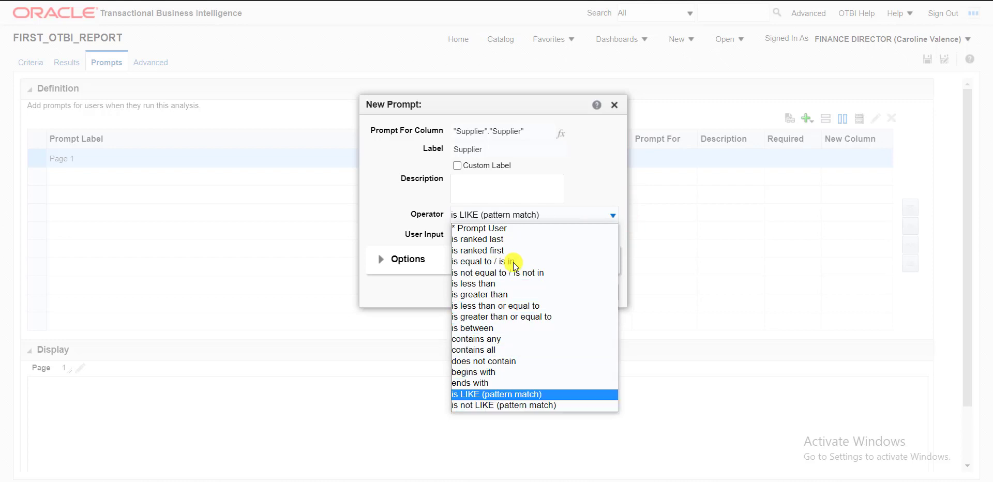
pyautogui.click(524, 395)
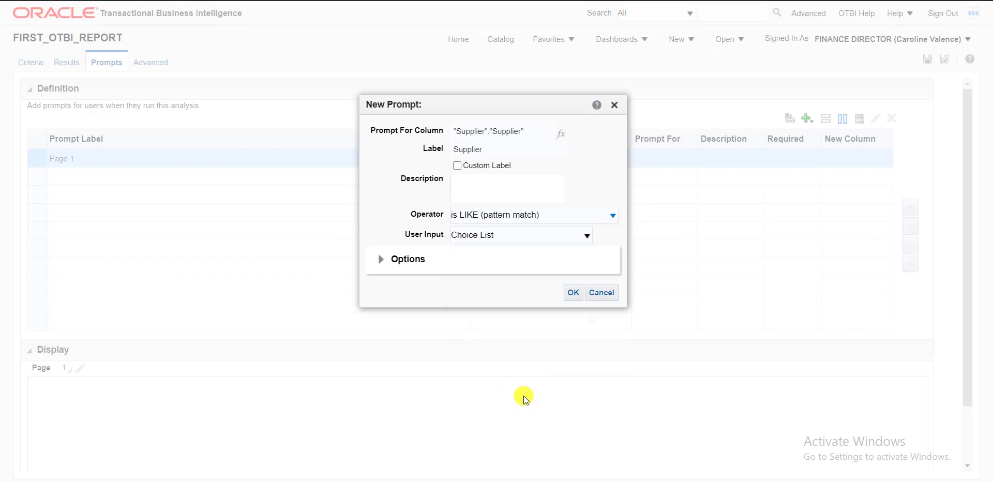
pyautogui.click(523, 217)
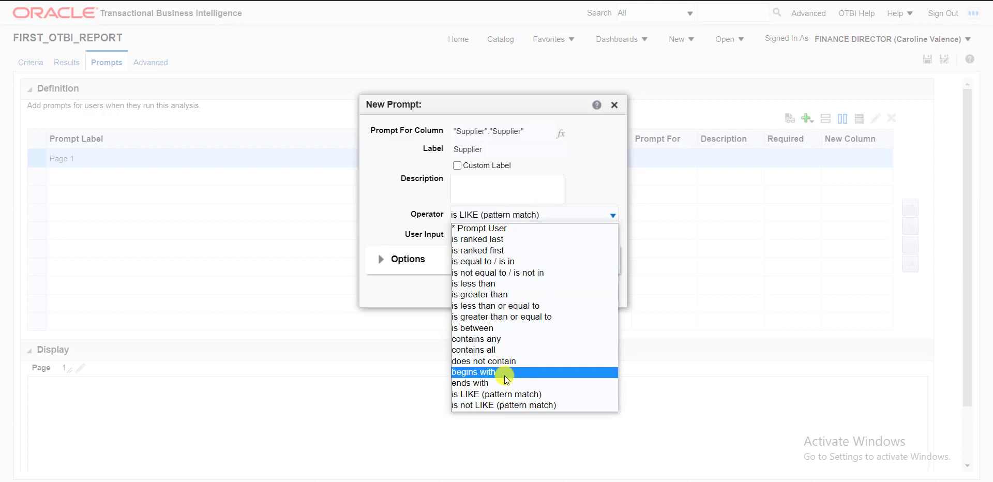
pyautogui.click(504, 395)
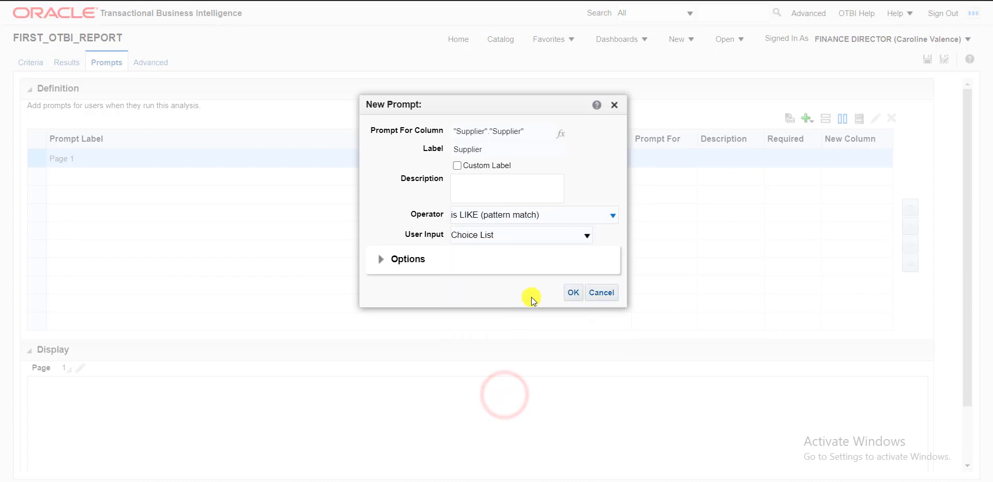
pyautogui.click(535, 237)
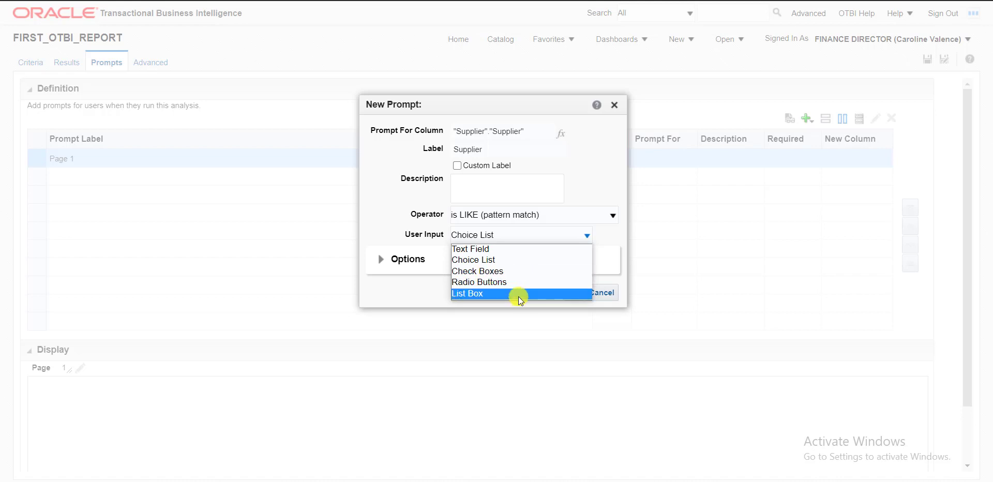
pyautogui.click(519, 264)
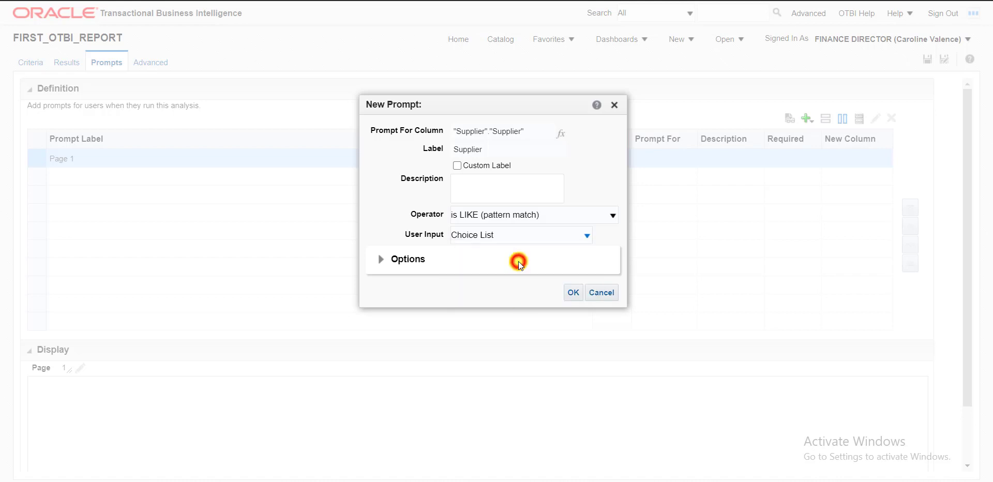
# Add the Supplier prompt, preview its supplier value list, and save FIRST_OTBI_REPORT
pyautogui.click(573, 293)
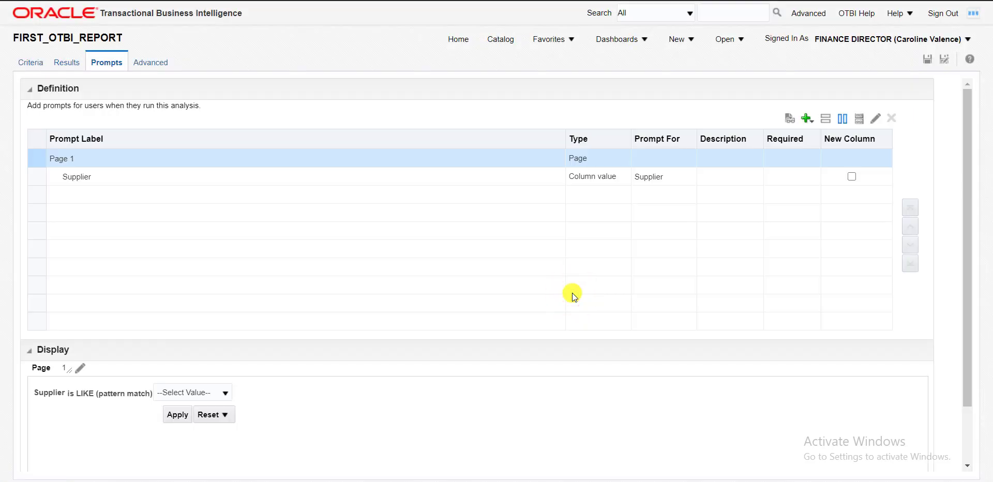
pyautogui.click(226, 393)
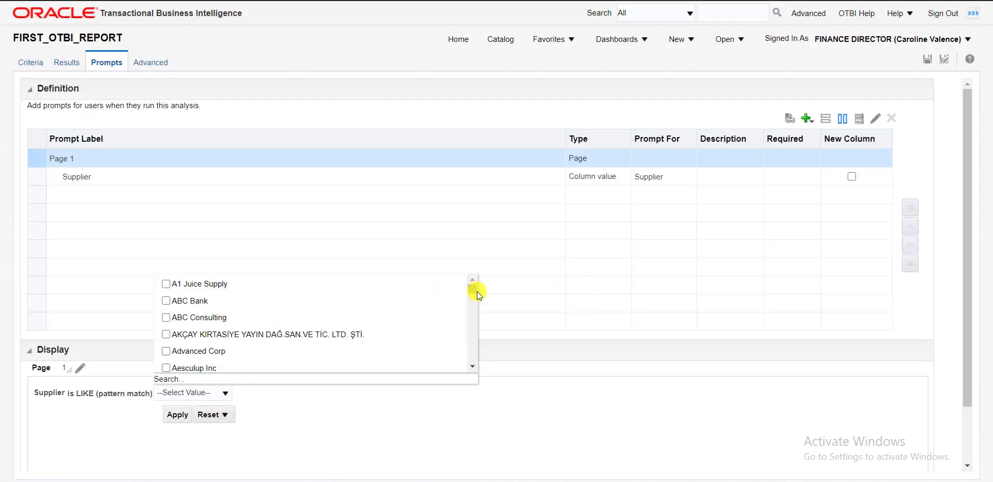
pyautogui.moveTo(473, 290); pyautogui.dragTo(466, 368)
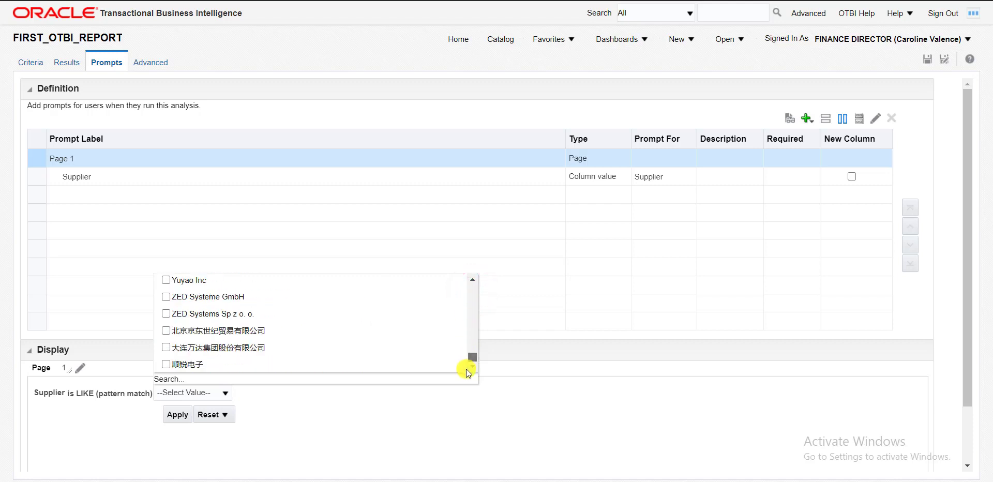
pyautogui.click(541, 389)
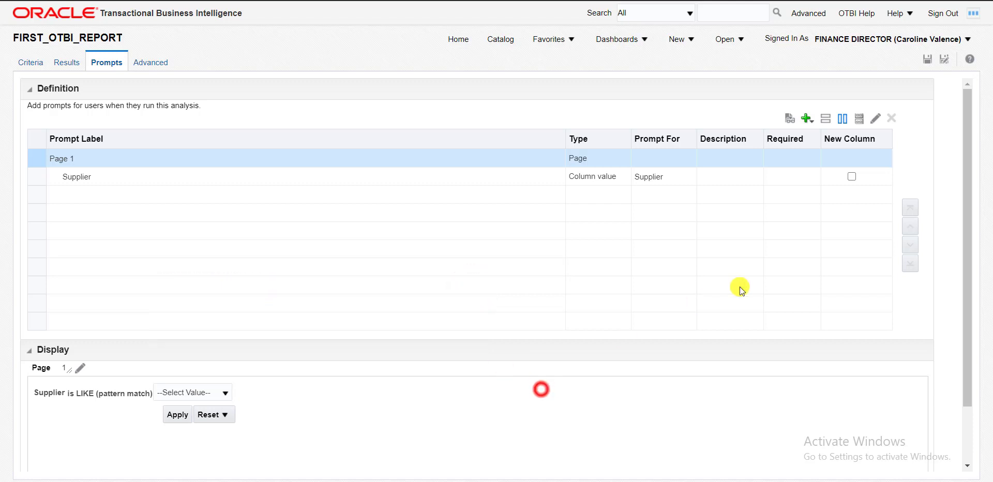
pyautogui.click(927, 61)
# Open FIRST_OTBI_REPORT from the TEST_NK catalog folder to run it
pyautogui.click(501, 41)
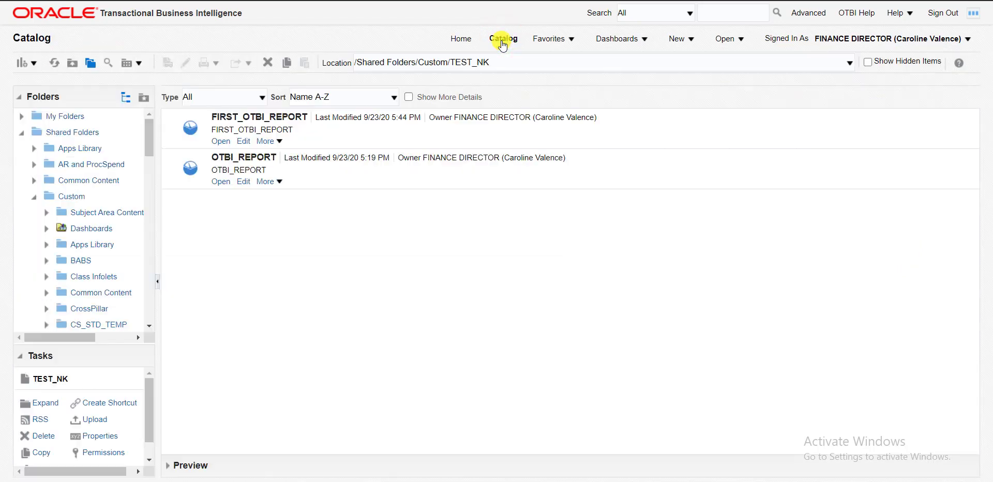
pyautogui.click(221, 142)
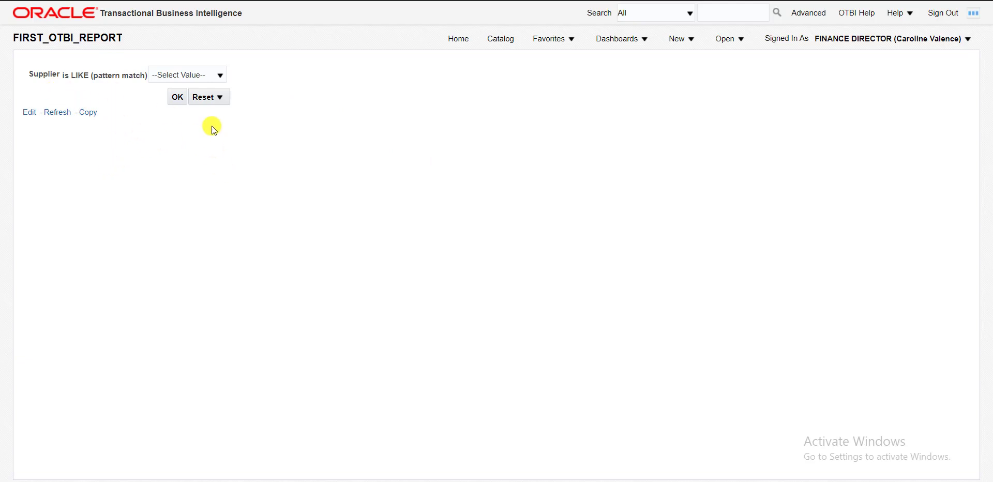
# Select Amazon in the Supplier prompt and run the report, returning one France invoice of 14.39
pyautogui.click(220, 75)
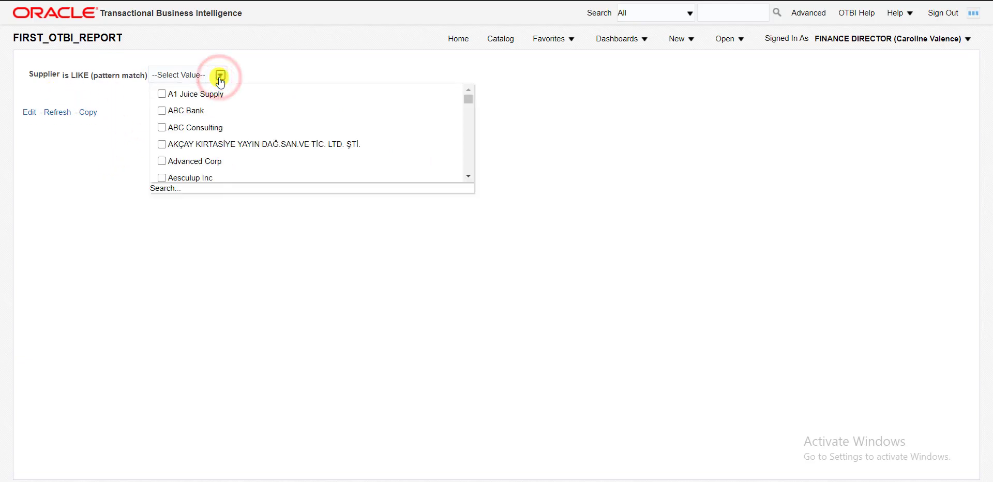
pyautogui.click(229, 189)
pyautogui.moveTo(472, 101)
pyautogui.mouseDown()
pyautogui.moveTo(470, 117)
pyautogui.moveTo(470, 94)
pyautogui.moveTo(470, 106)
pyautogui.mouseUp()
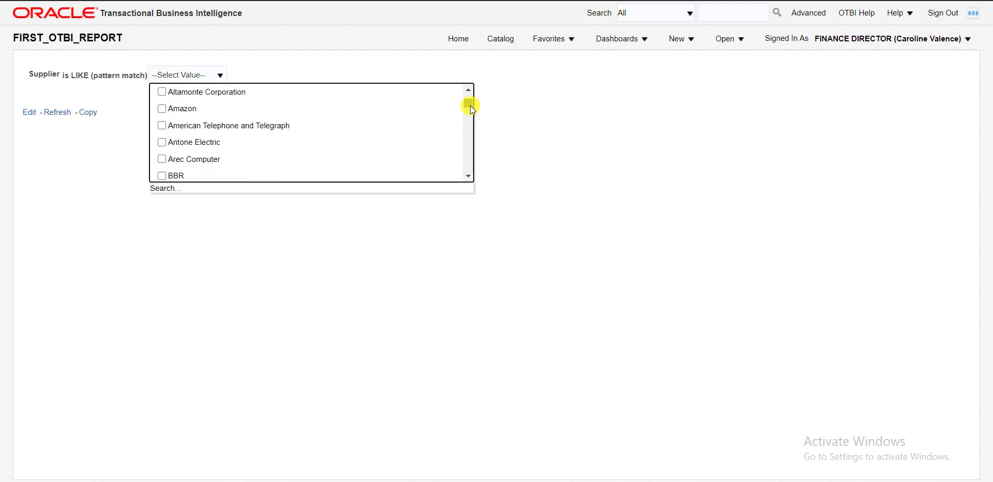
pyautogui.click(162, 109)
pyautogui.click(113, 160)
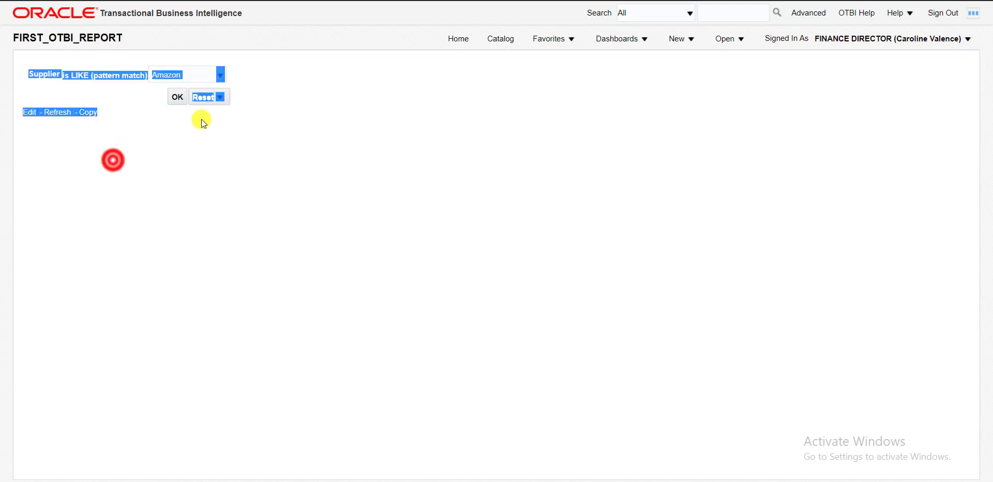
pyautogui.click(177, 98)
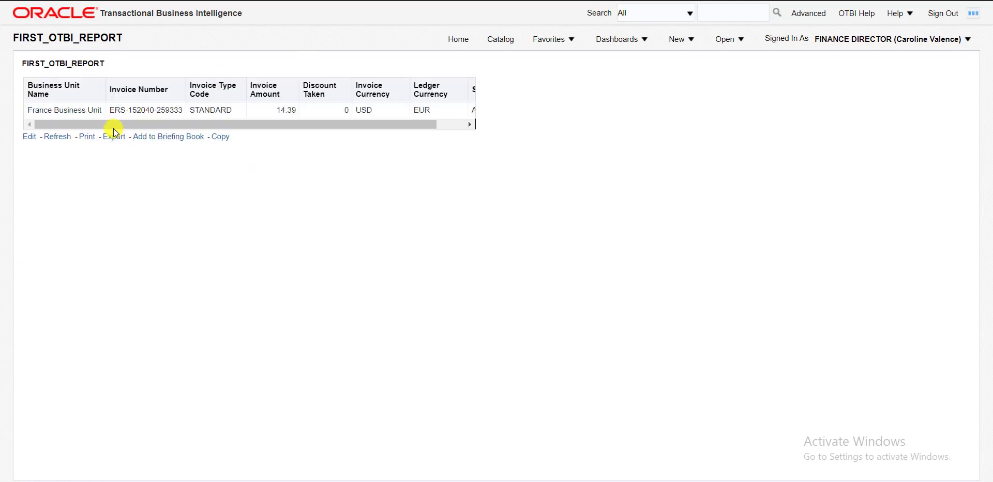
pyautogui.moveTo(372, 124); pyautogui.dragTo(305, 134)
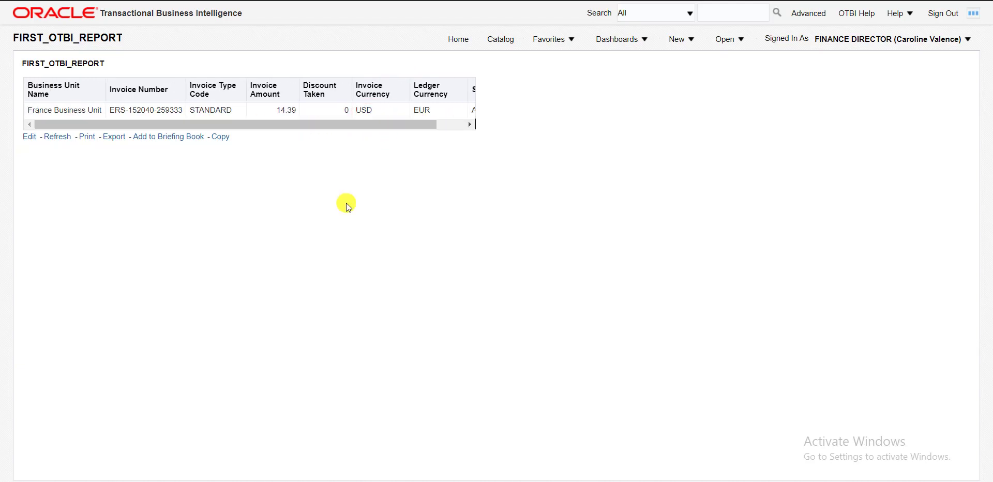